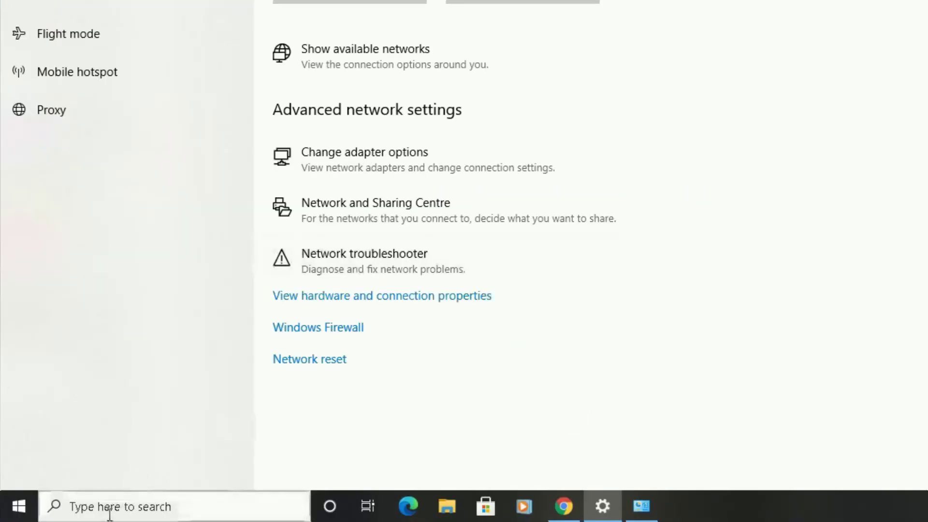
Search for 'SETTINGS', launch Settings and open the Network & Internet status page from Home.
{"action": "left_click", "coordinate": [108, 506]}
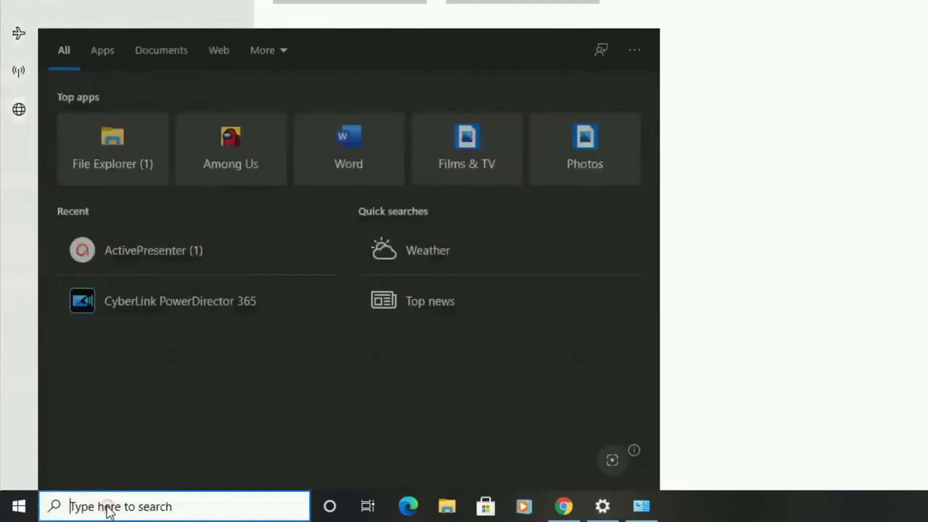
{"action": "type", "text": "SETTINGS"}
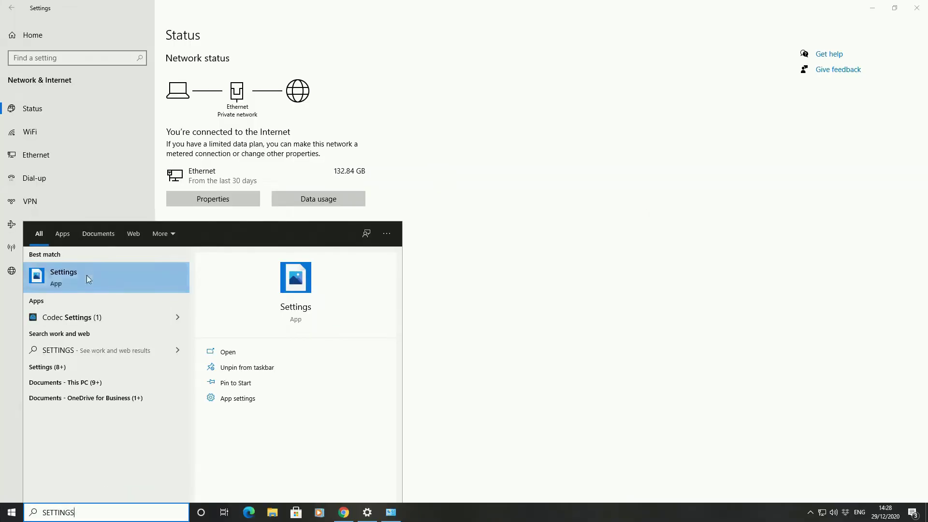
{"action": "left_click", "coordinate": [142, 120]}
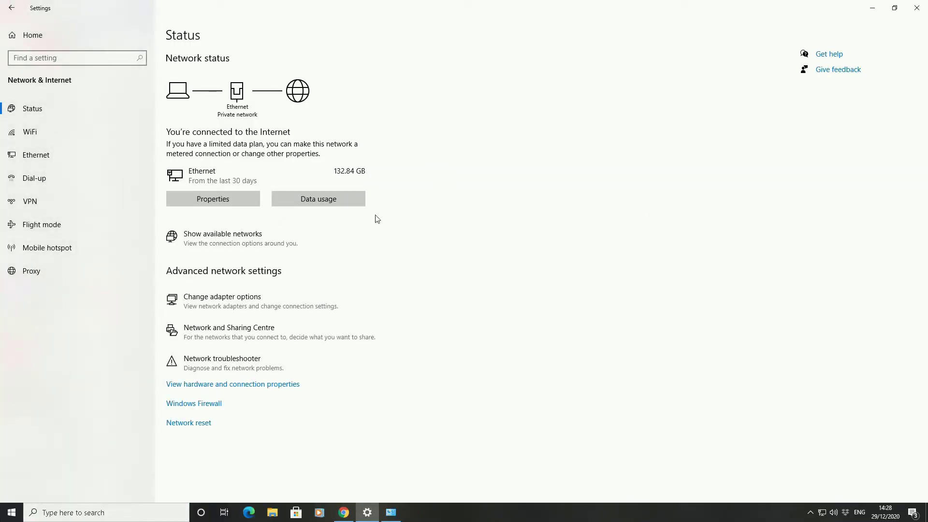
{"action": "left_click", "coordinate": [11, 8]}
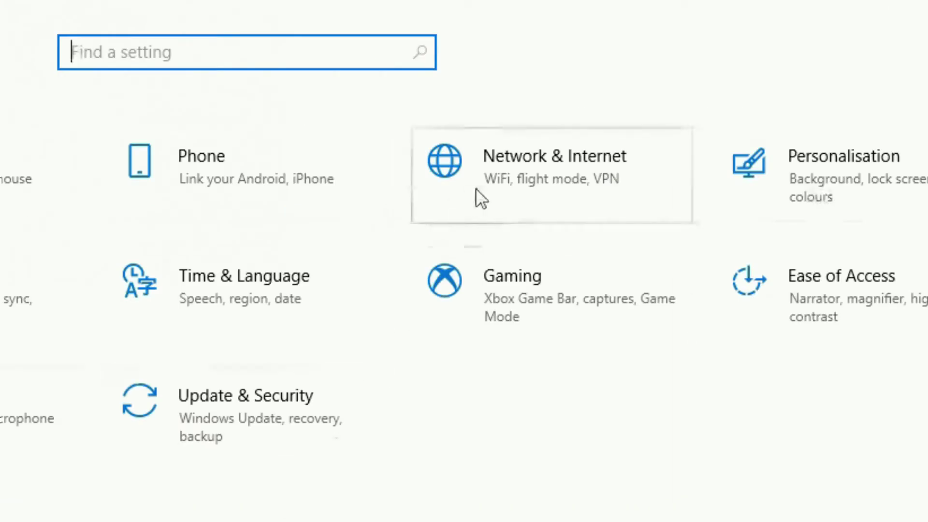
{"action": "left_click", "coordinate": [504, 188]}
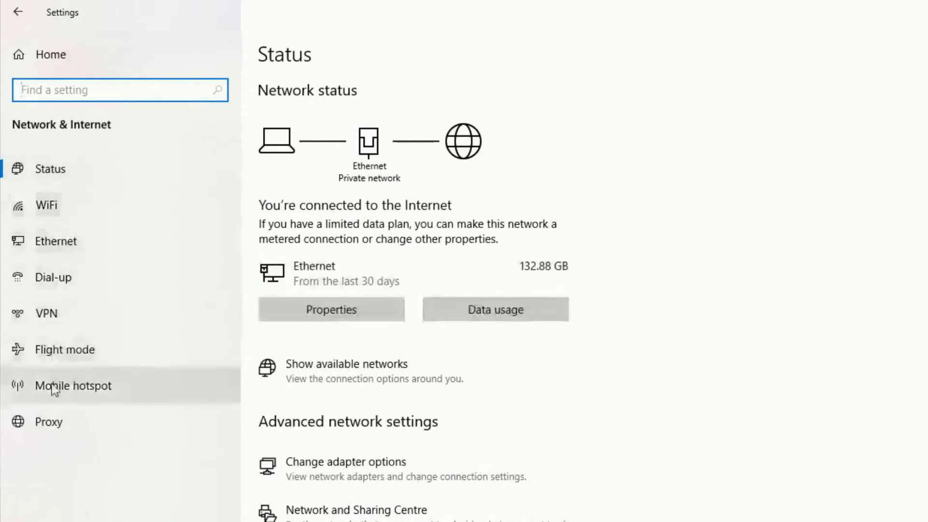
From the Ethernet page, open Network Connections showing the Ethernet, NordLynx and Wireless adapters.
{"action": "left_click", "coordinate": [76, 246]}
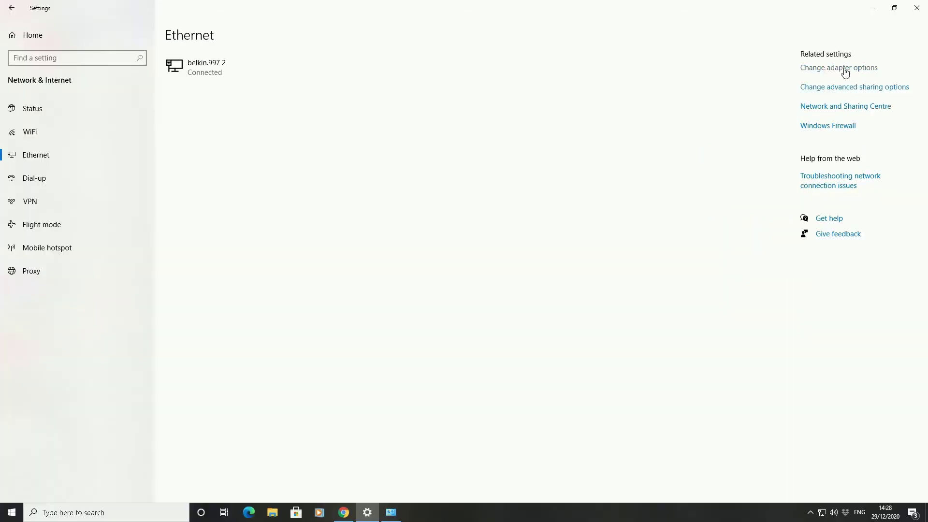
{"action": "left_click", "coordinate": [846, 68]}
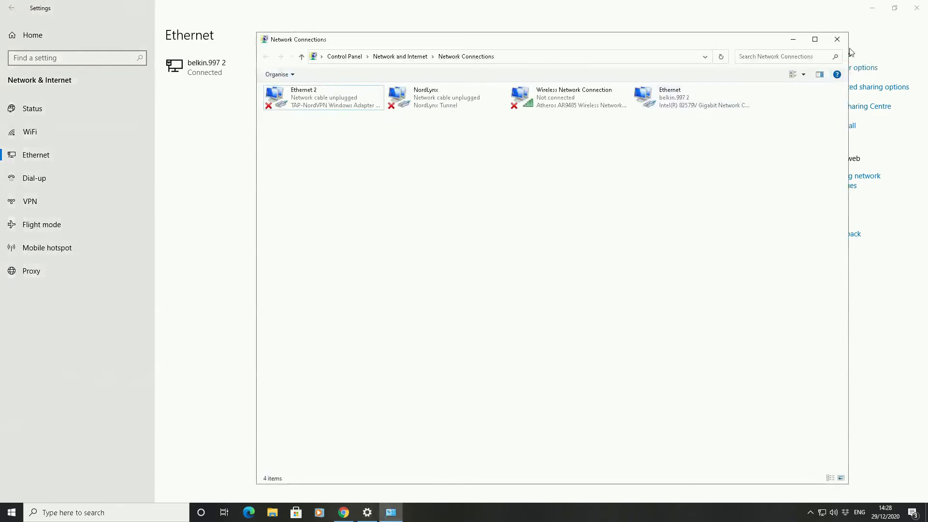
{"action": "left_click_drag", "start_coordinate": [378, 38], "coordinate": [312, 30]}
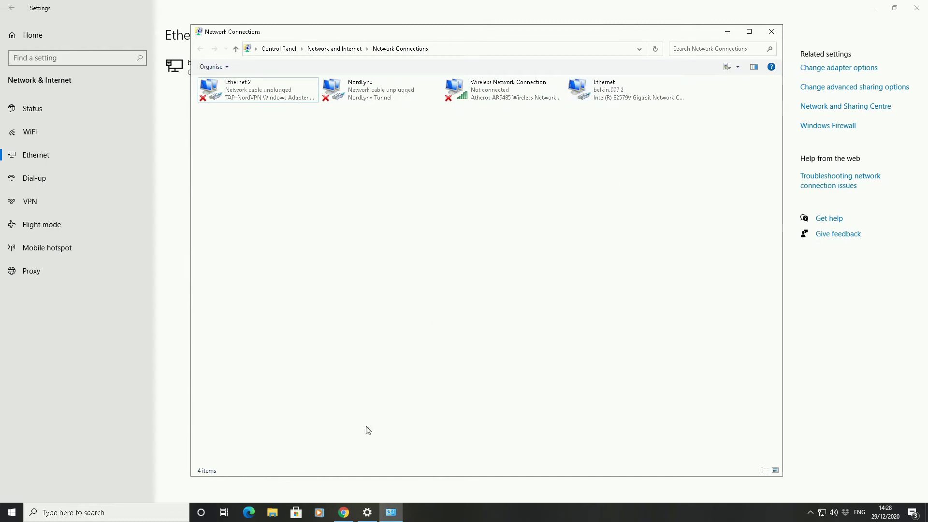
Bring the RA Solutions YouTube channel page in Chrome forward, scrolled to the top.
{"action": "left_click", "coordinate": [347, 516]}
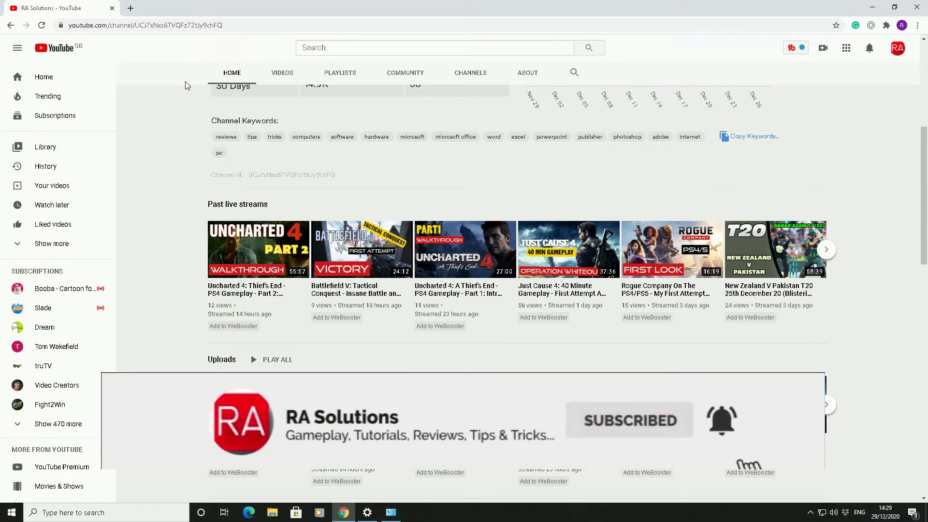
{"action": "scroll", "coordinate": [186, 116], "scroll_direction": "up", "scroll_amount": 5}
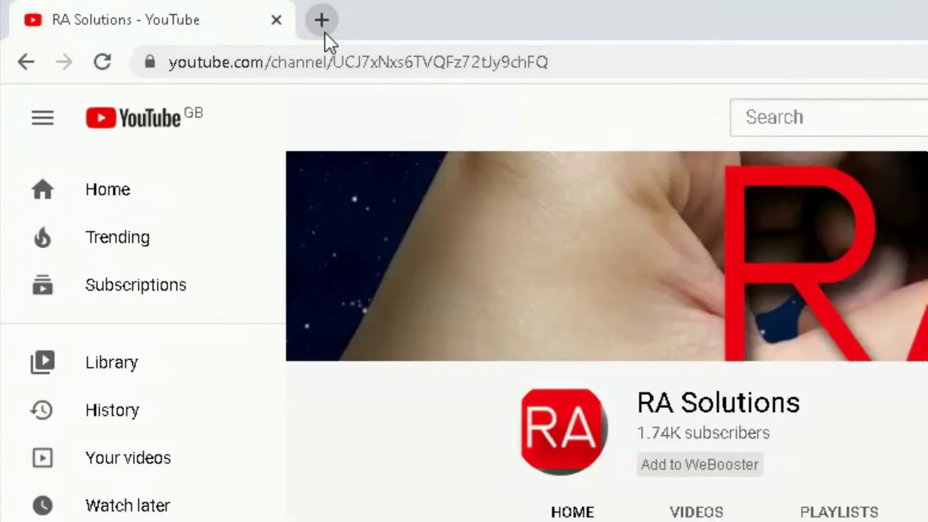
Run a fast.com speed test in a new tab, which reports 9.4 Mbps.
{"action": "left_click", "coordinate": [325, 32]}
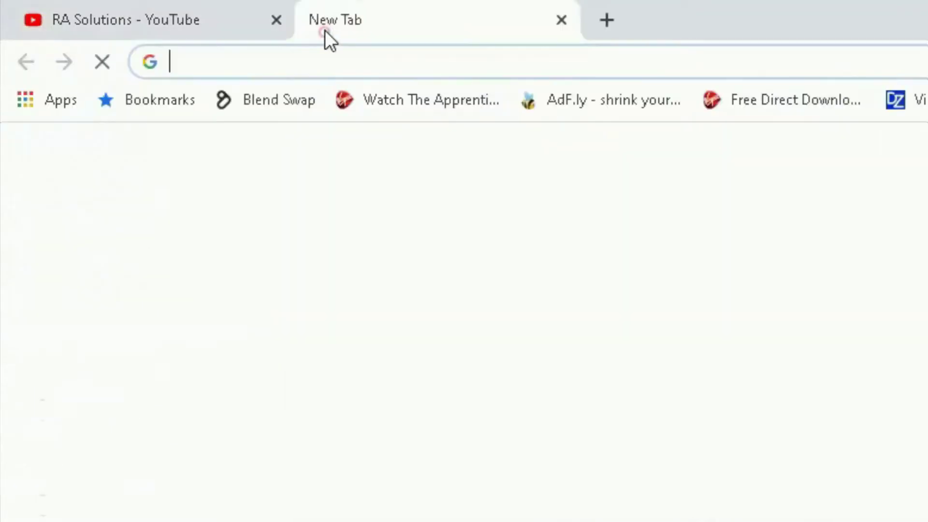
{"action": "type", "text": "FAST"}
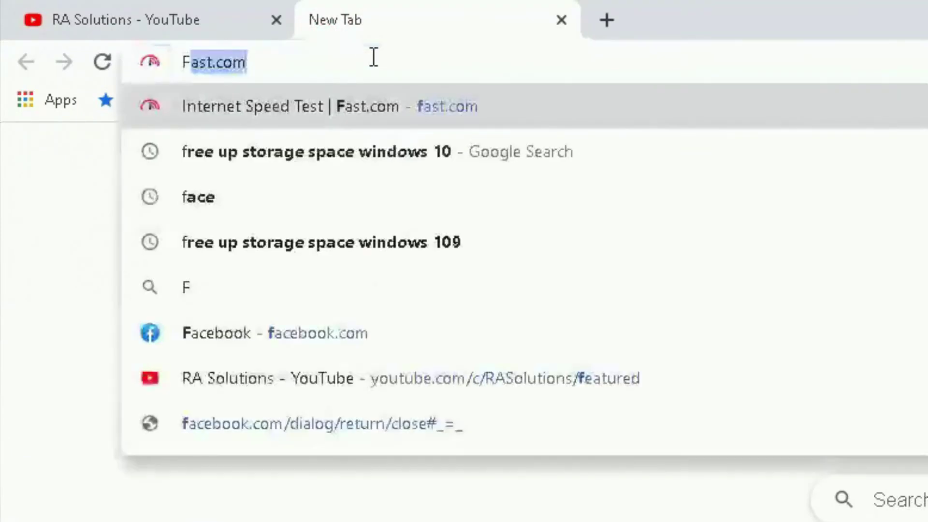
{"action": "type", "text": ".COM"}
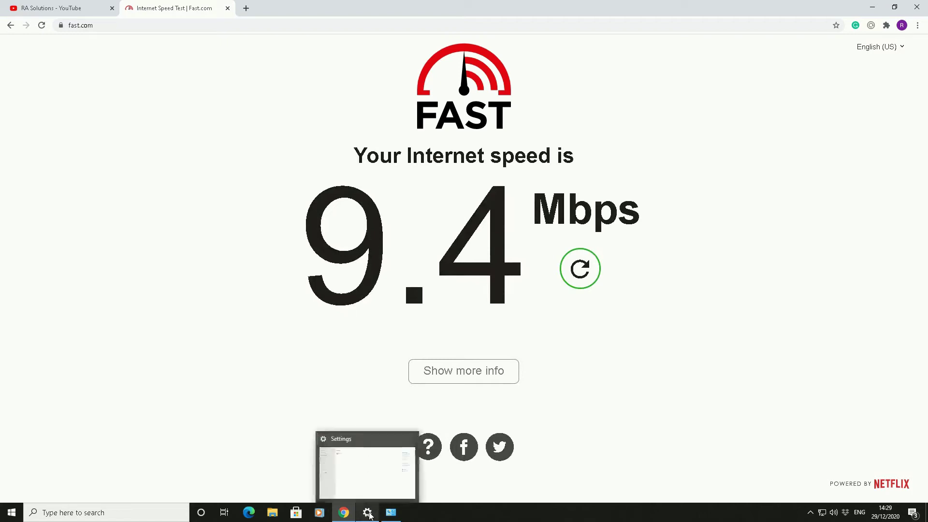
{"action": "left_click", "coordinate": [391, 513]}
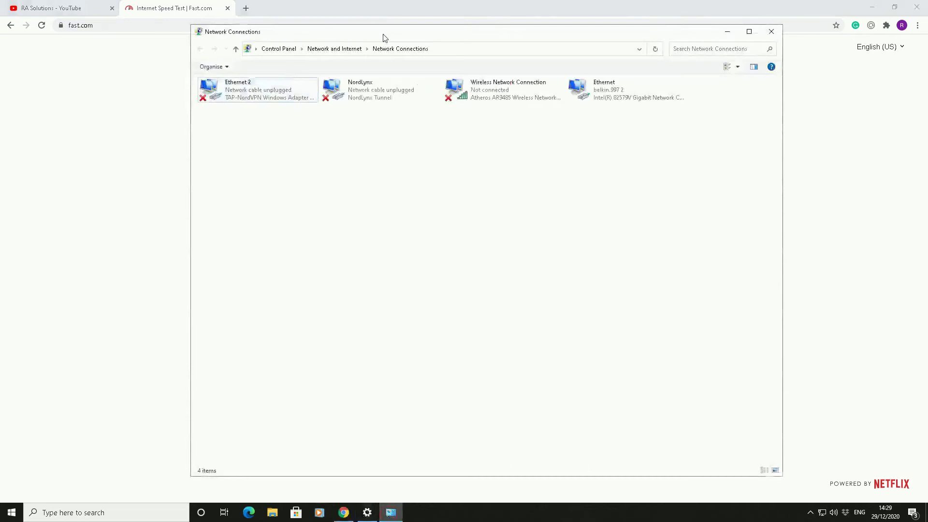
Open the Ethernet connection's Properties, then the Intel 82579V adapter's device properties.
{"action": "left_click_drag", "start_coordinate": [385, 38], "coordinate": [346, 37]}
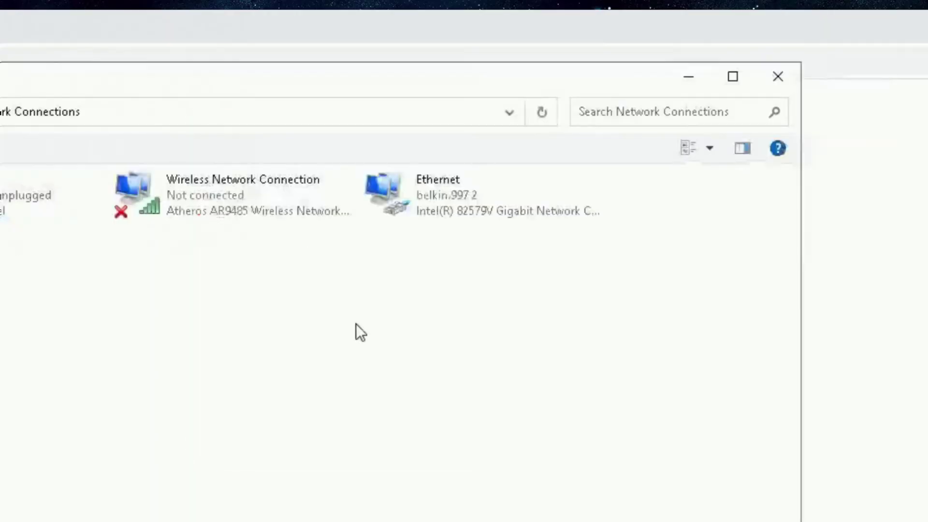
{"action": "left_click", "coordinate": [442, 193]}
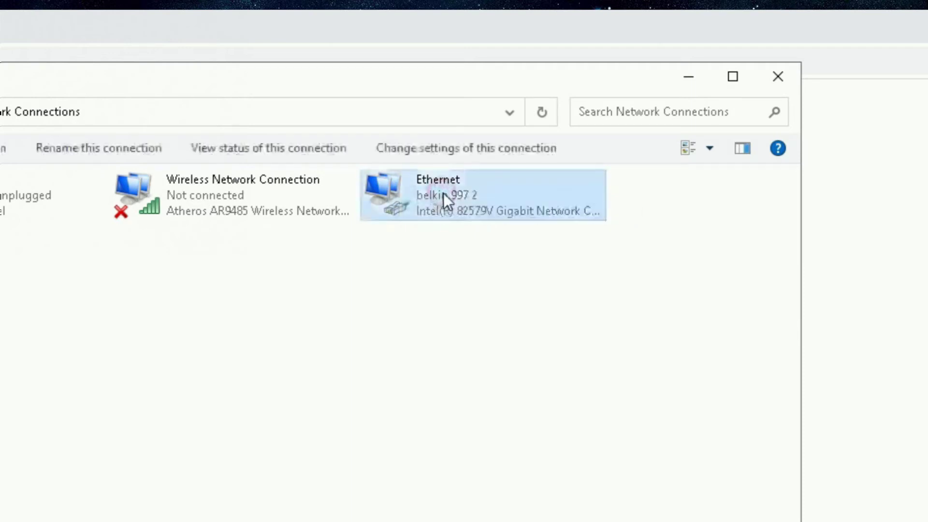
{"action": "right_click", "coordinate": [443, 193]}
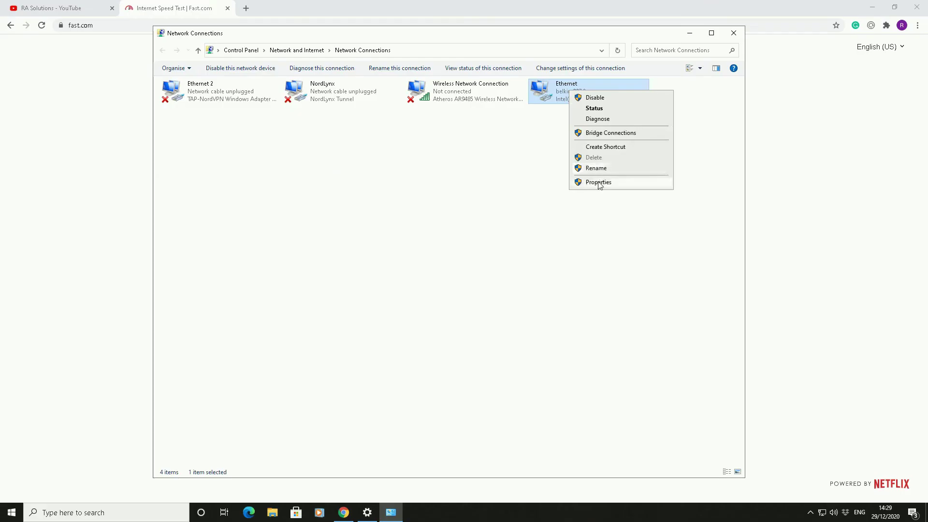
{"action": "left_click", "coordinate": [599, 182]}
{"action": "left_click_drag", "start_coordinate": [257, 77], "coordinate": [428, 132]}
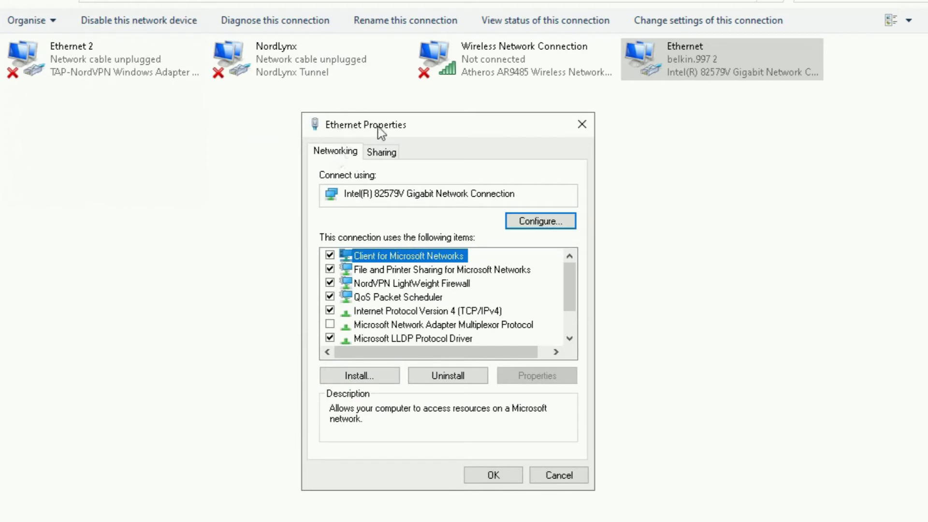
{"action": "left_click", "coordinate": [540, 223]}
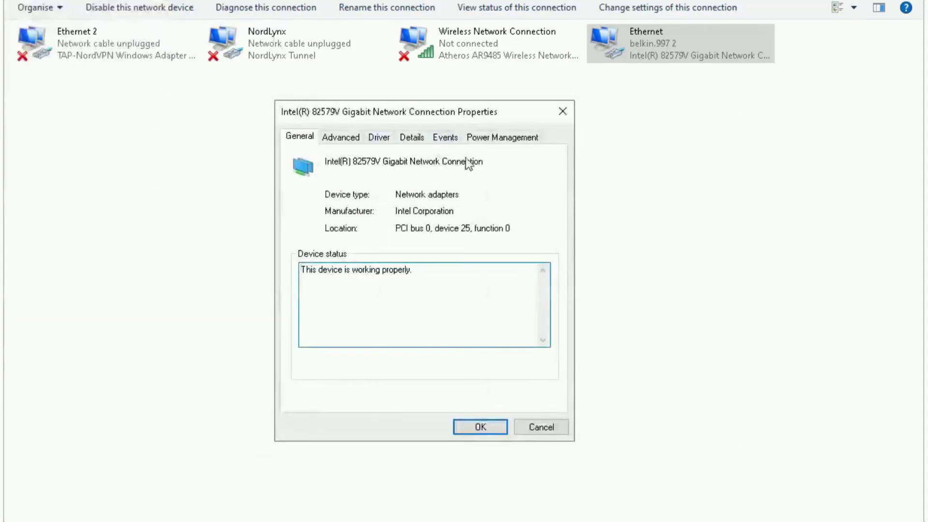
Set the adapter's Speed & Duplex advanced property to 1.0 Gbps Full Duplex and apply it.
{"action": "left_click", "coordinate": [337, 136]}
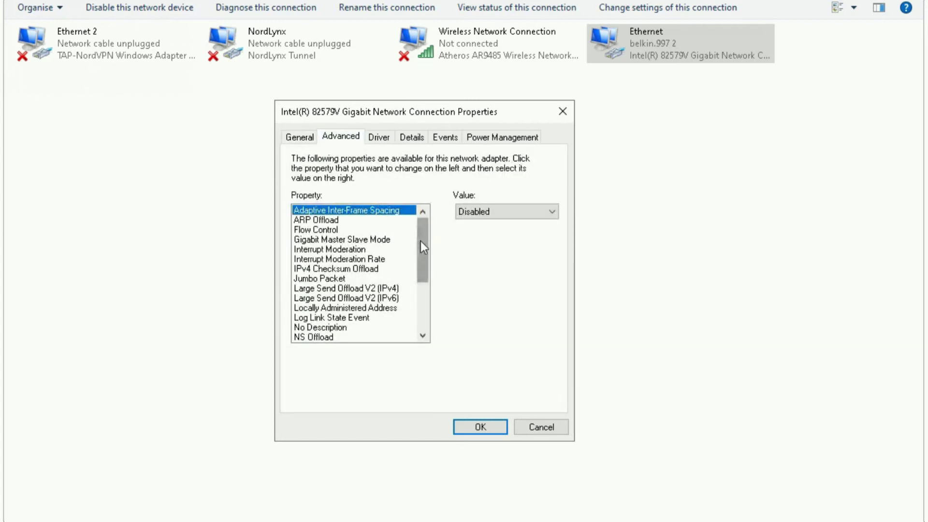
{"action": "left_click_drag", "start_coordinate": [420, 240], "coordinate": [416, 277]}
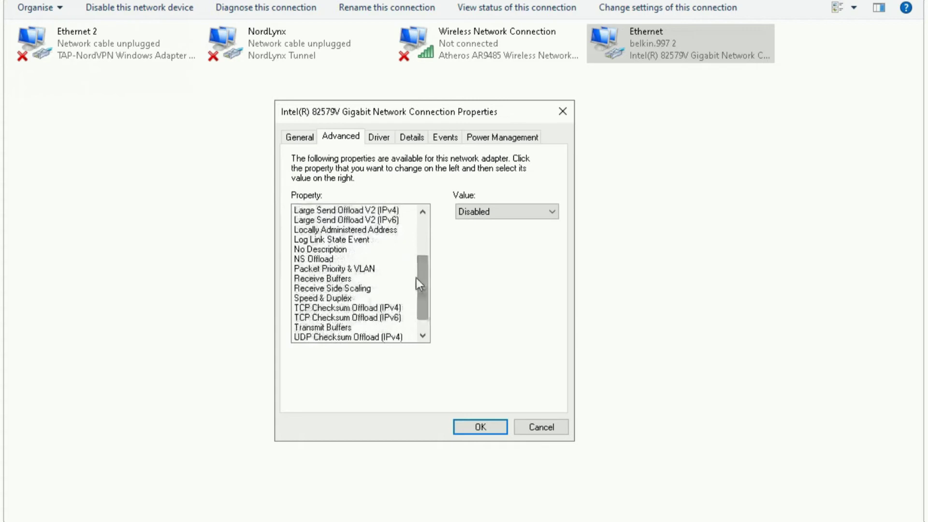
{"action": "left_click", "coordinate": [343, 297]}
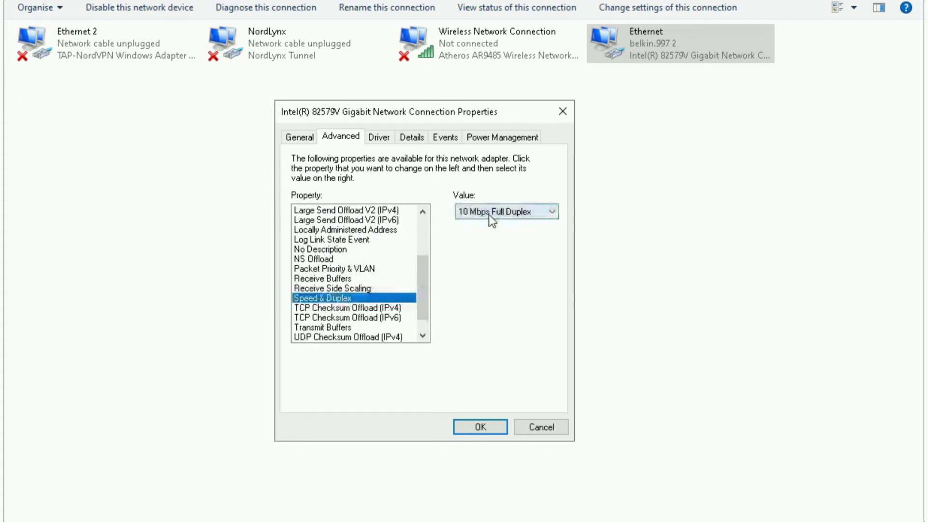
{"action": "left_click", "coordinate": [530, 218]}
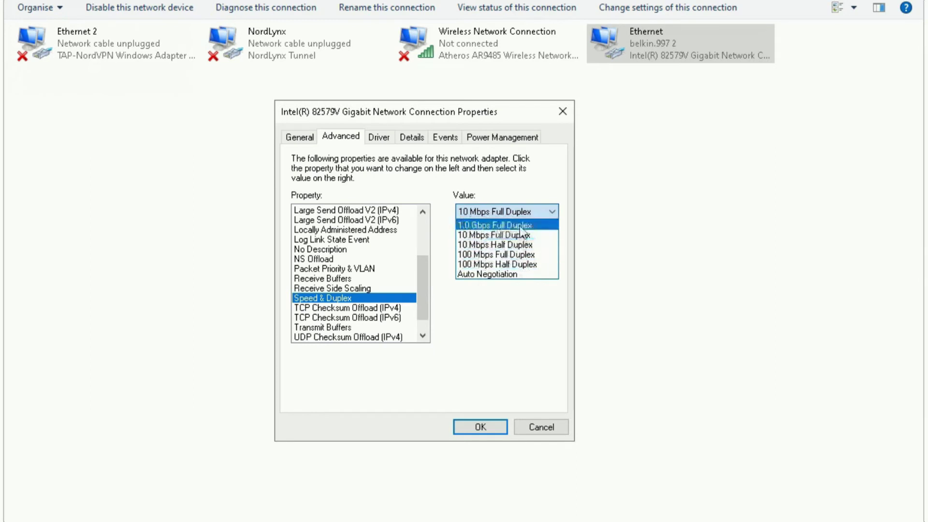
{"action": "left_click", "coordinate": [503, 226]}
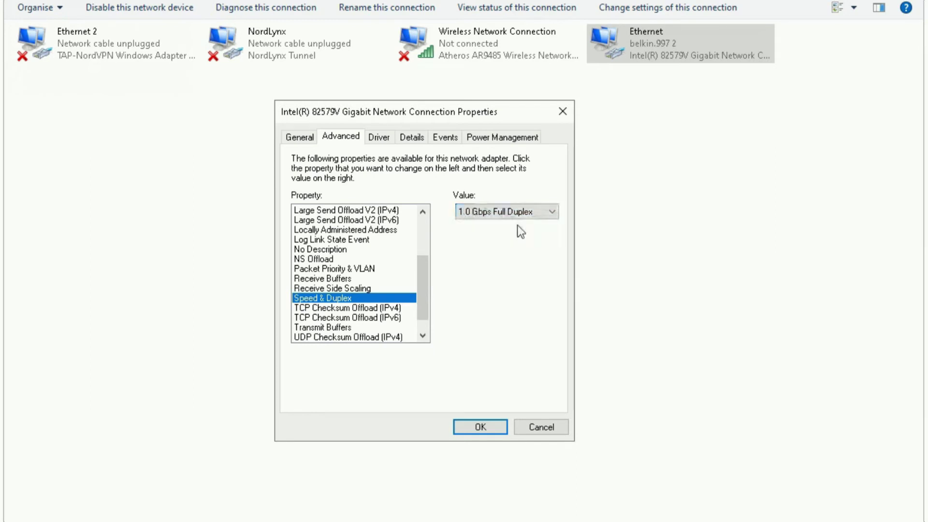
{"action": "left_click", "coordinate": [483, 425]}
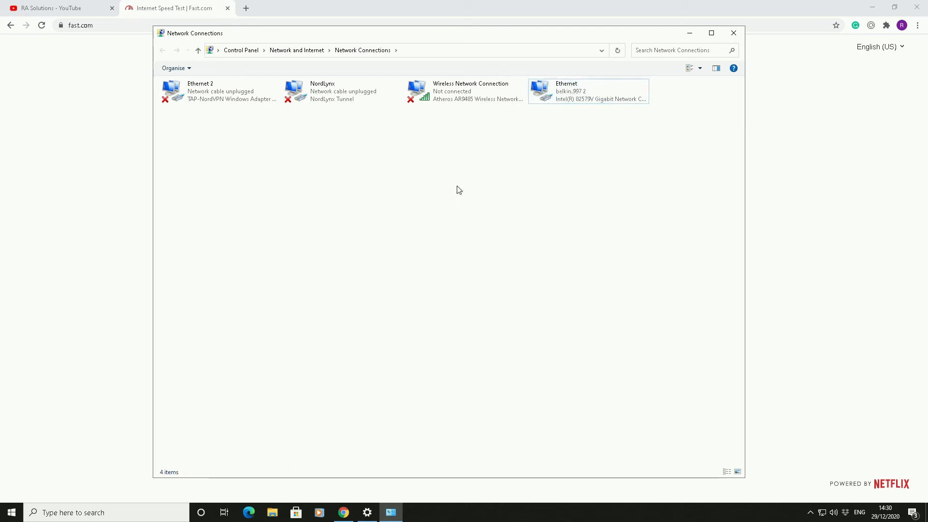
{"action": "left_click", "coordinate": [309, 5]}
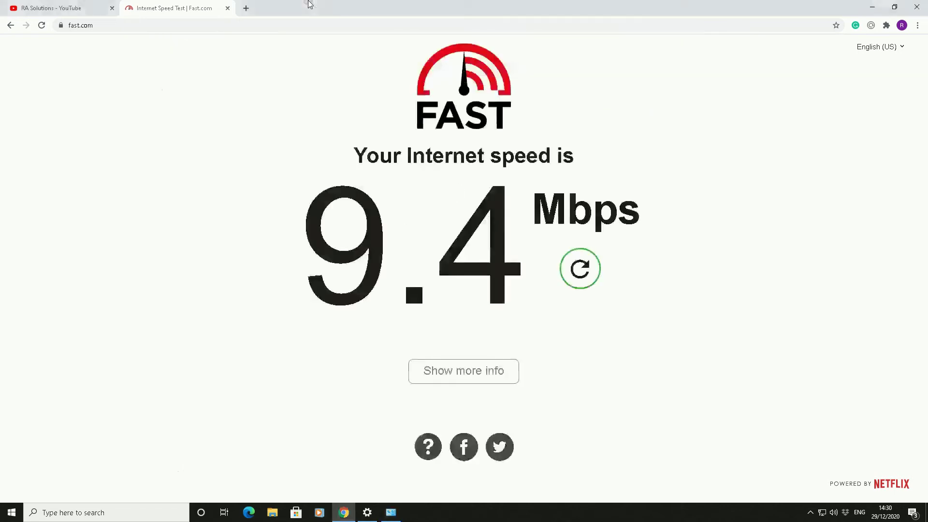
Reload fast.com to rerun the speed test, which now reports 92 Mbps.
{"action": "left_click", "coordinate": [41, 29]}
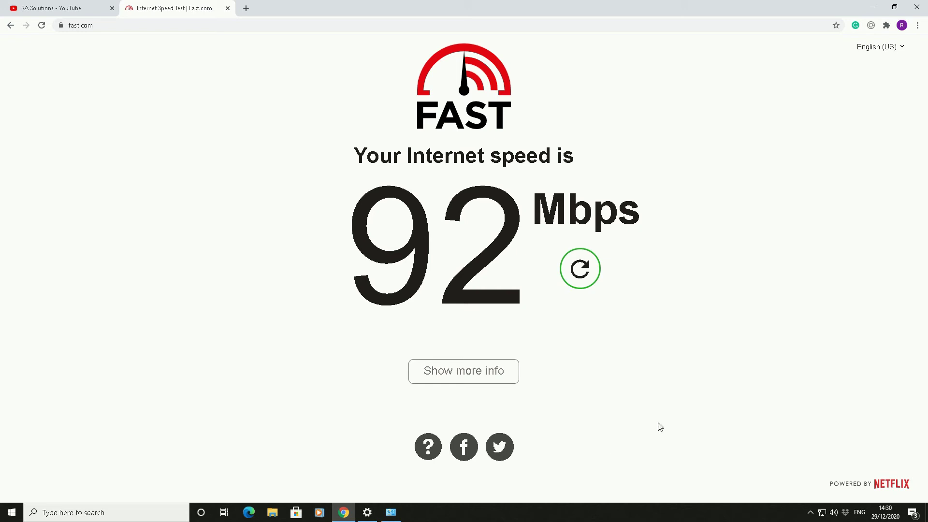
Reopen Settings, go to Ethernet's adapter options and open the Ethernet adapter's Properties.
{"action": "left_click", "coordinate": [122, 508]}
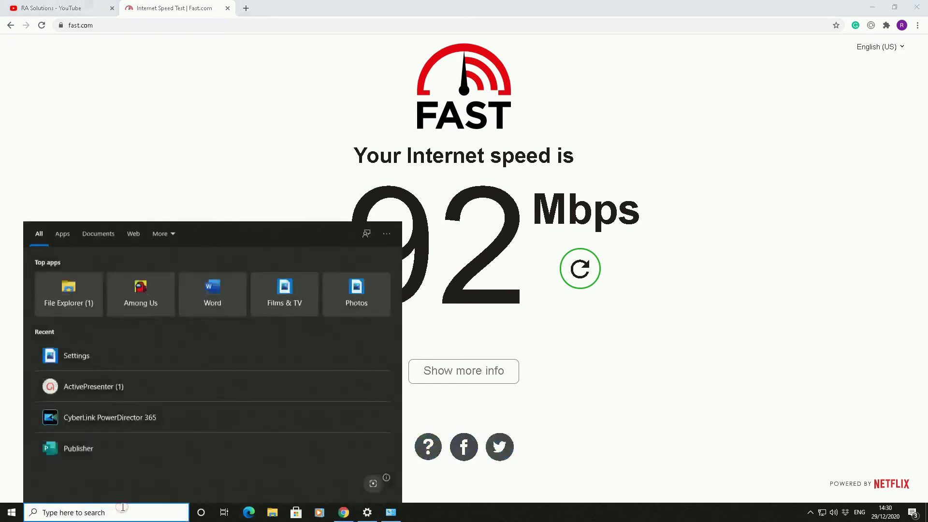
{"action": "type", "text": "SETTING"}
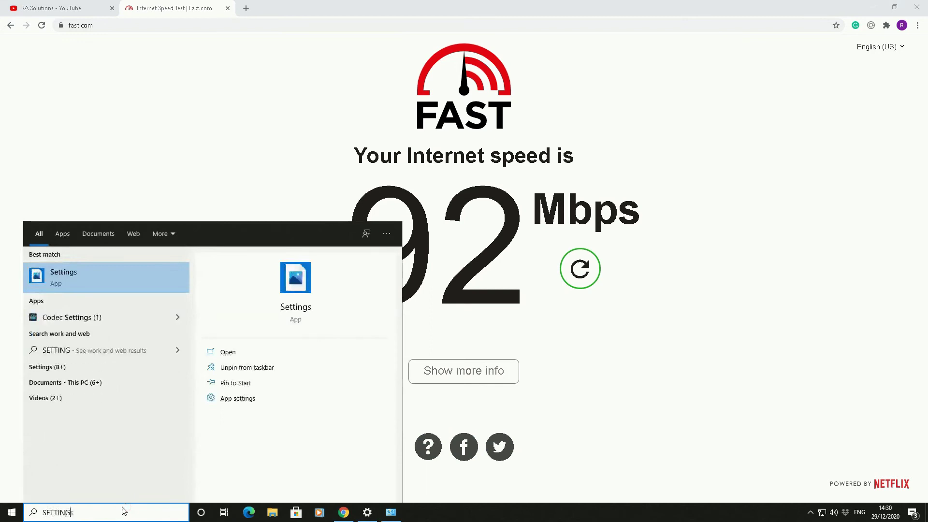
{"action": "type", "text": "s"}
{"action": "left_click", "coordinate": [69, 285]}
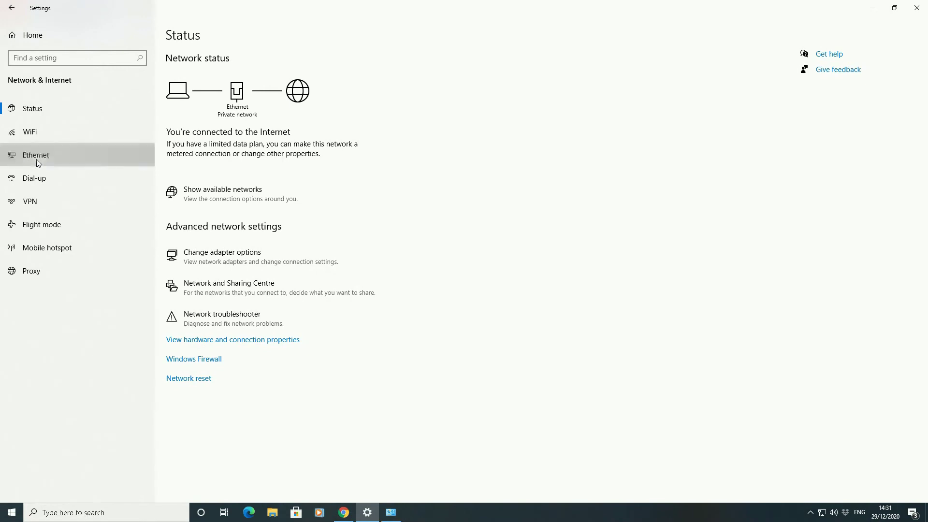
{"action": "left_click", "coordinate": [37, 159]}
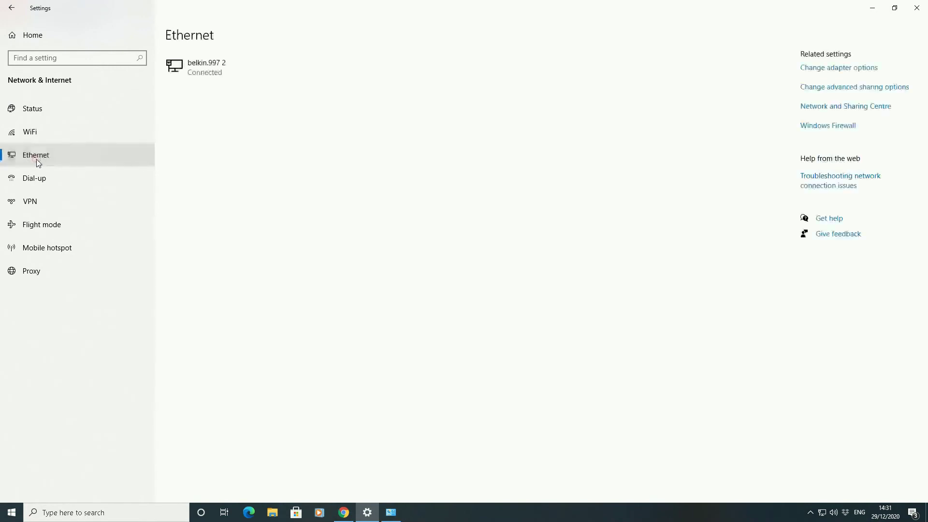
{"action": "left_click", "coordinate": [824, 71]}
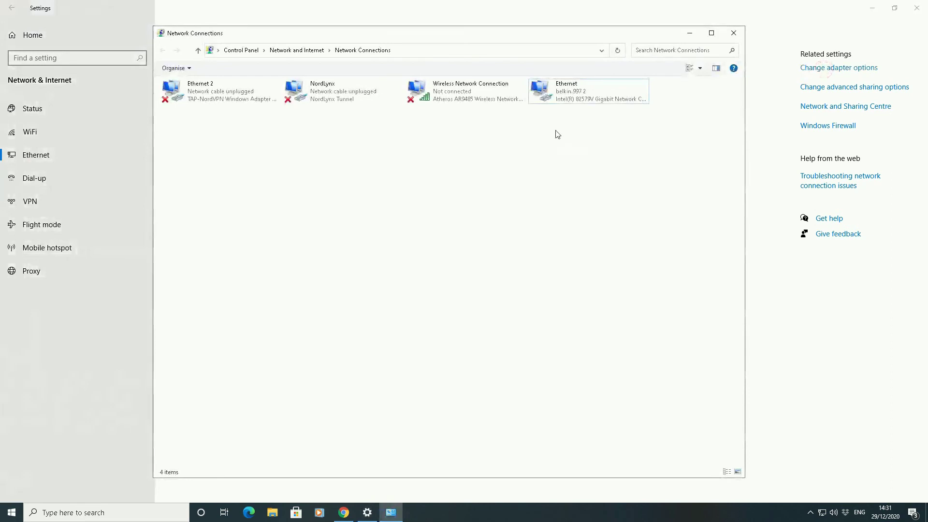
{"action": "right_click", "coordinate": [583, 96]}
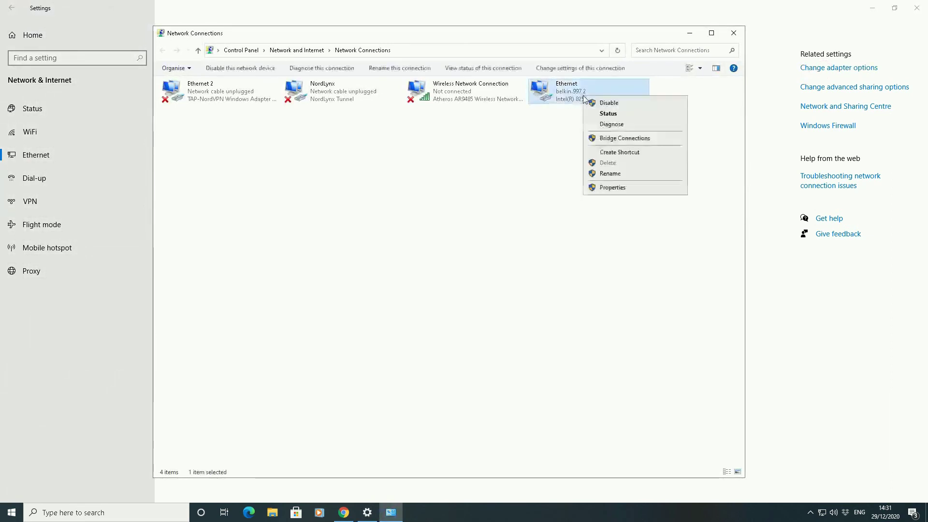
{"action": "left_click", "coordinate": [602, 187]}
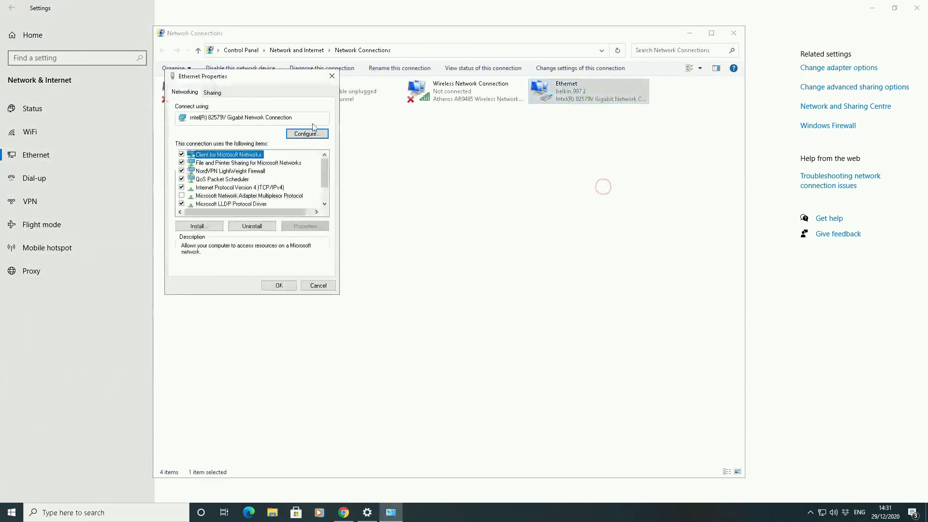
In the network card's Advanced settings, set Speed & Duplex to Auto Negotiation and apply.
{"action": "left_click", "coordinate": [293, 136]}
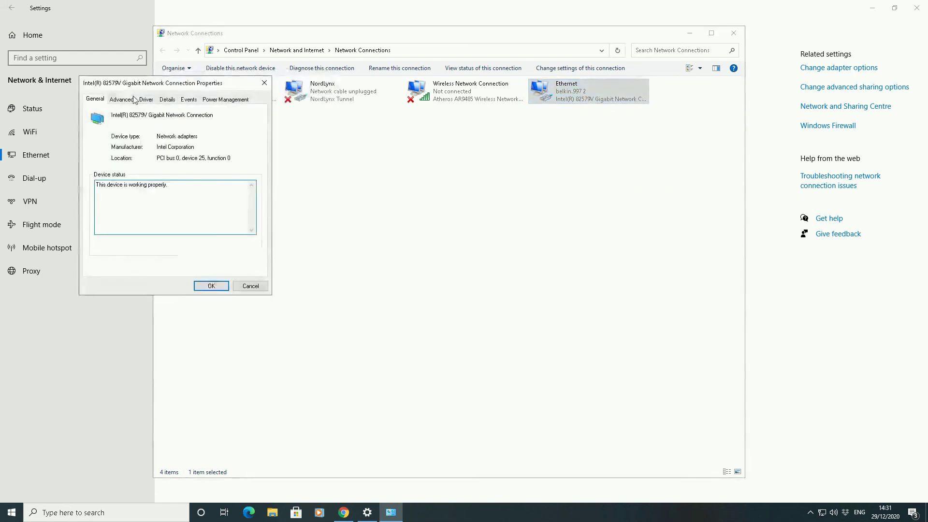
{"action": "left_click", "coordinate": [119, 101]}
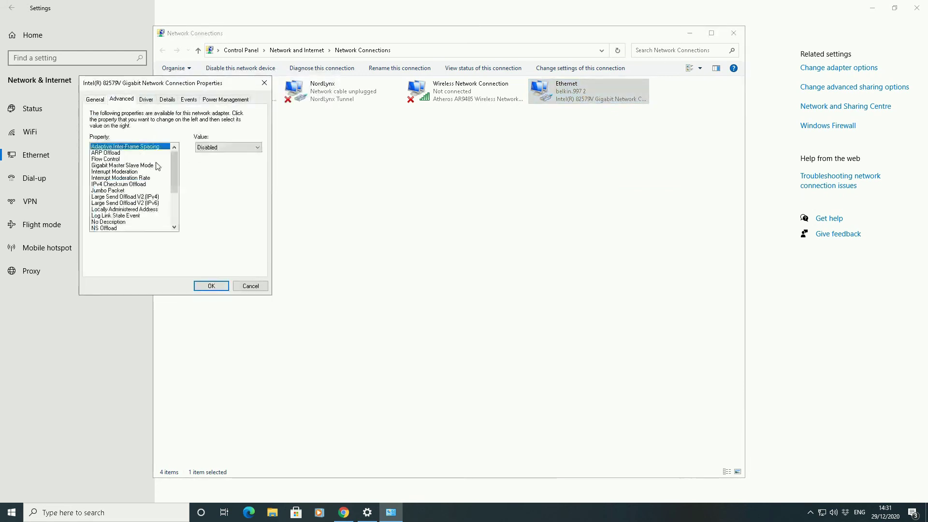
{"action": "left_click_drag", "start_coordinate": [173, 167], "coordinate": [174, 199]}
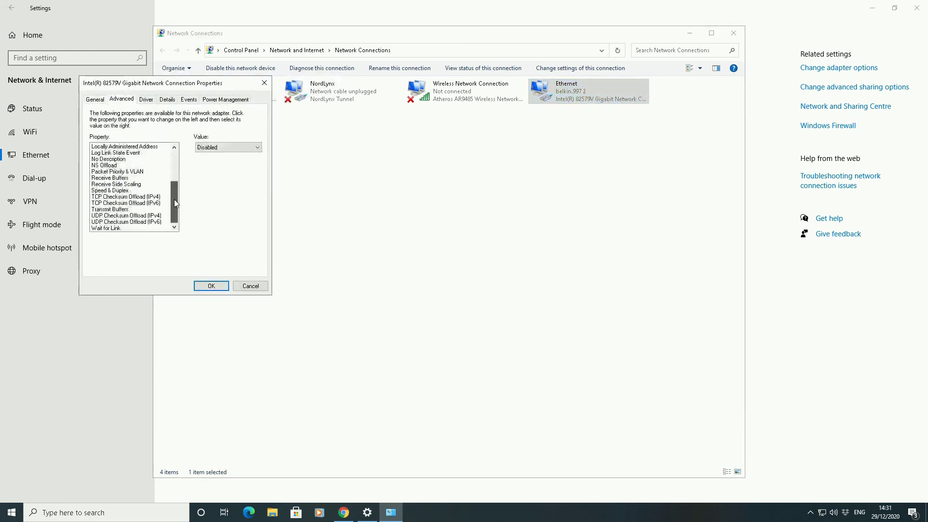
{"action": "left_click", "coordinate": [124, 191]}
{"action": "left_click", "coordinate": [244, 148]}
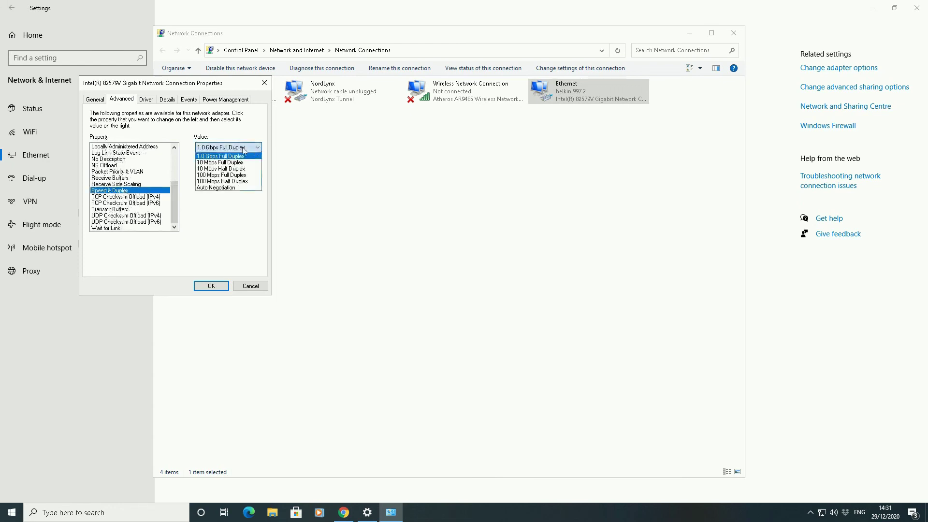
{"action": "left_click", "coordinate": [229, 188]}
{"action": "left_click", "coordinate": [211, 286]}
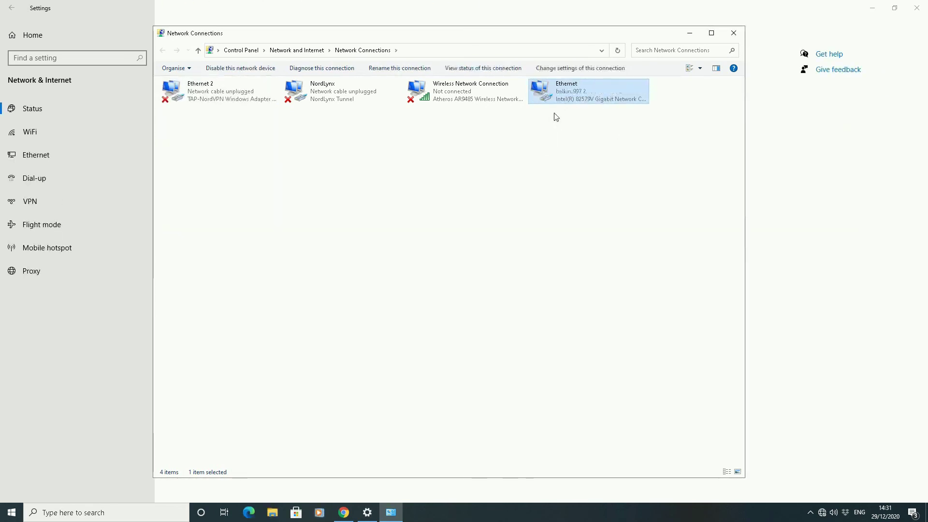
Rerun the Fast.com speed test in Chrome (90 Mbps), then return to network Settings.
{"action": "mouse_move", "coordinate": [348, 514]}
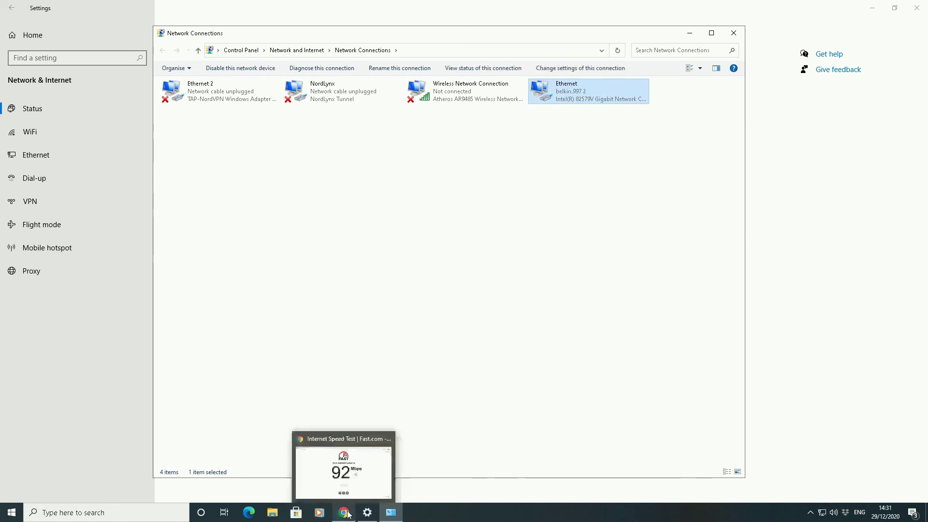
{"action": "left_click", "coordinate": [344, 467]}
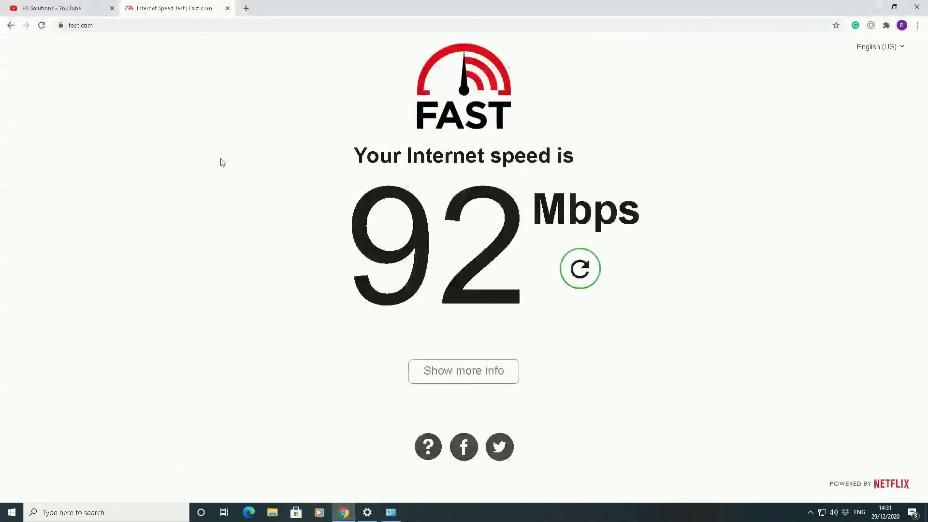
{"action": "left_click", "coordinate": [41, 25]}
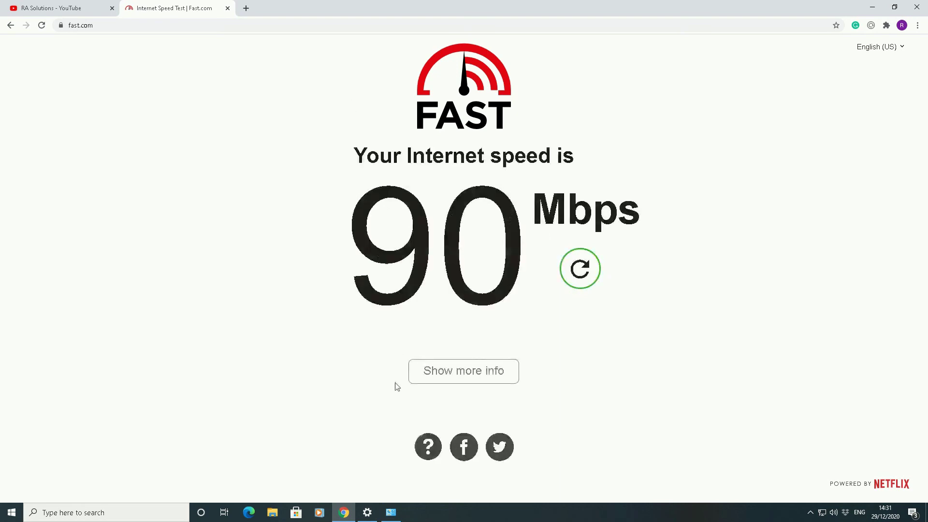
{"action": "left_click", "coordinate": [368, 513]}
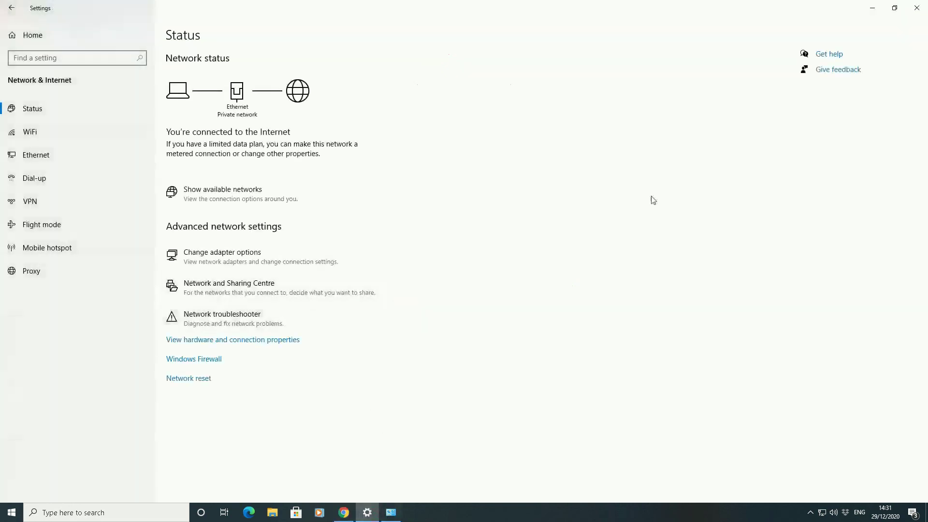
Reopen the Ethernet adapter's Advanced properties and set Speed & Duplex back to 1.0 Gbps Full Duplex.
{"action": "left_click", "coordinate": [392, 514]}
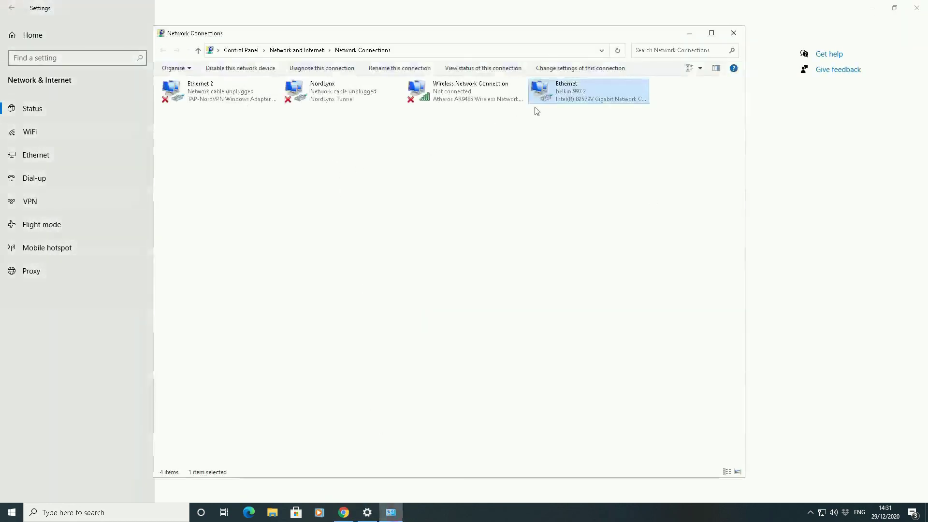
{"action": "right_click", "coordinate": [550, 94]}
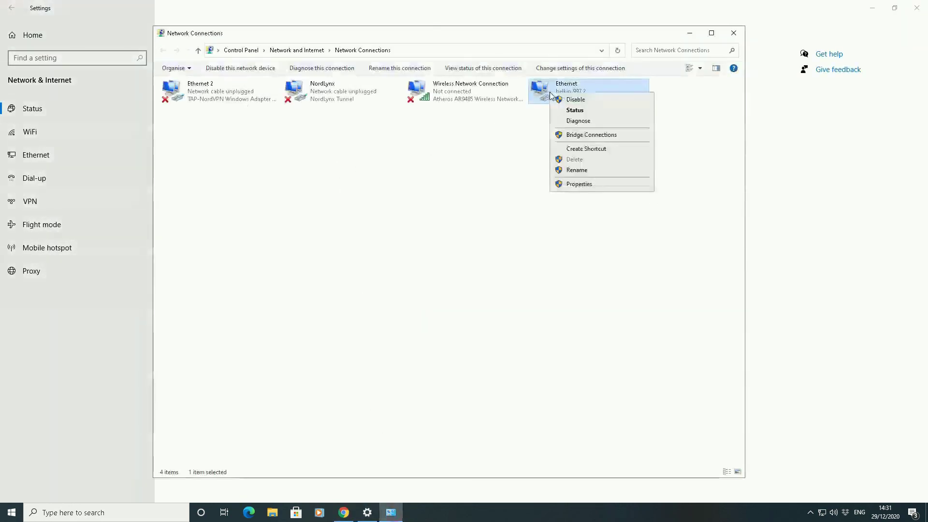
{"action": "left_click", "coordinate": [580, 187]}
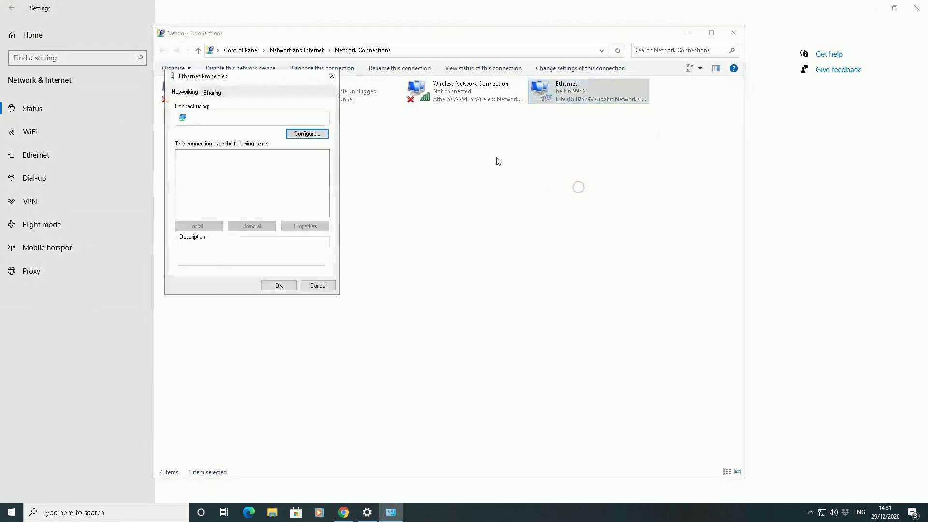
{"action": "left_click", "coordinate": [307, 134]}
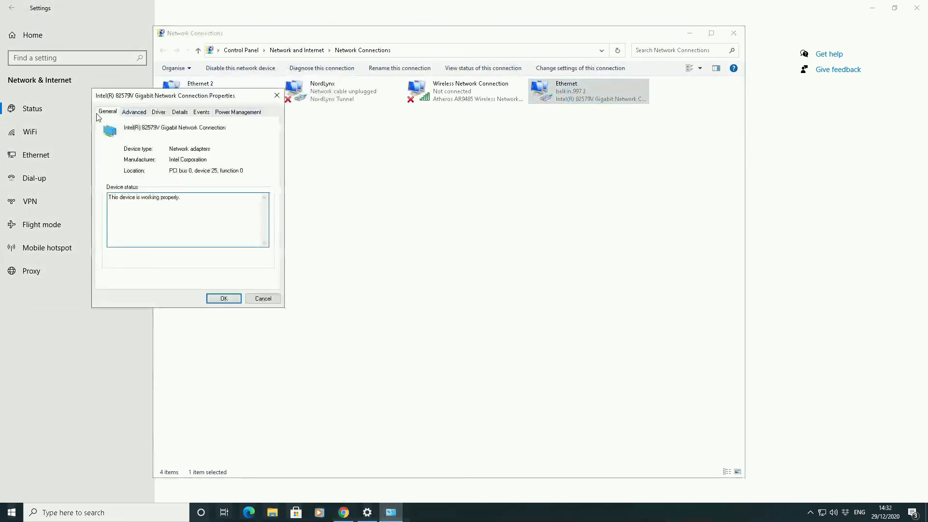
{"action": "left_click", "coordinate": [134, 112]}
{"action": "left_click_drag", "start_coordinate": [187, 192], "coordinate": [186, 219]}
{"action": "left_click", "coordinate": [142, 204]}
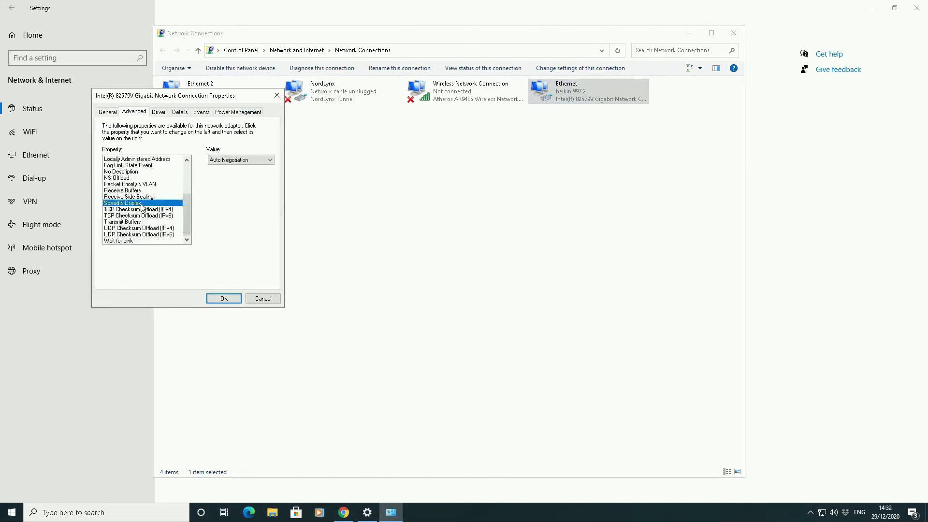
{"action": "left_click", "coordinate": [242, 160]}
{"action": "left_click", "coordinate": [245, 173]}
{"action": "left_click", "coordinate": [237, 301]}
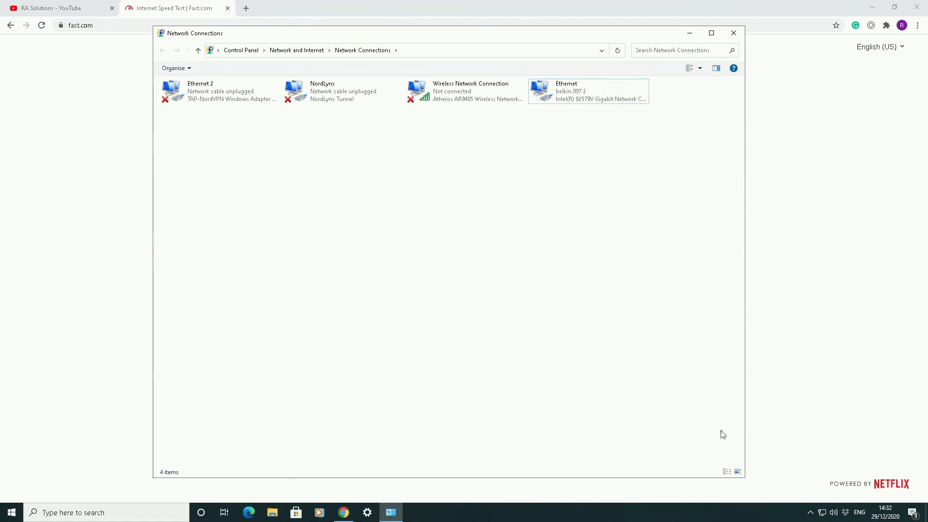
Wait for the Ethernet adapter to reconnect at 1.0 Gbps Full Duplex in Network Connections.
{"action": "left_click", "coordinate": [811, 515]}
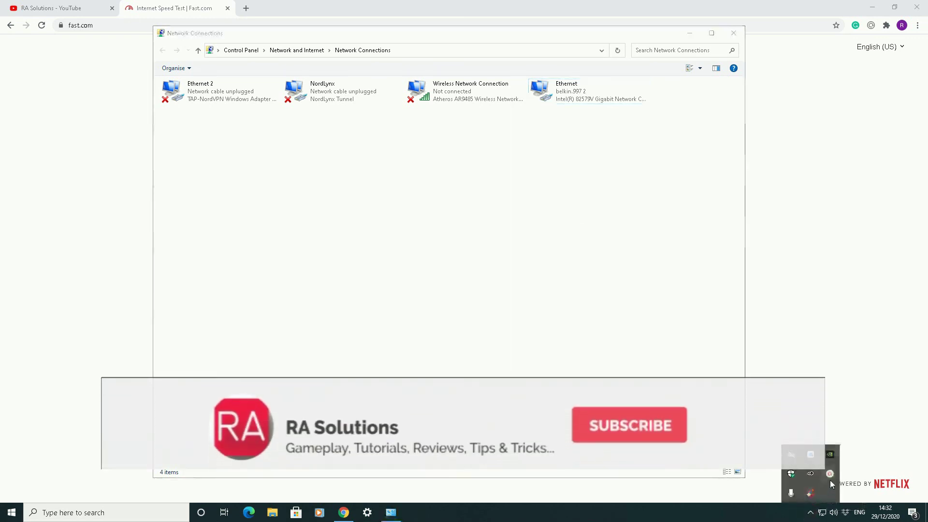